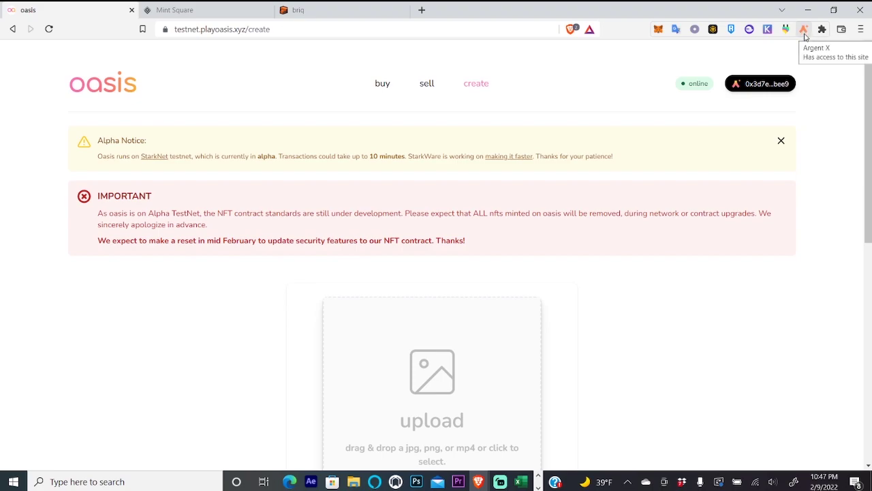
Step: Check that the Argent X wallet is set to the Goerli Testnet network and close it
click(804, 30)
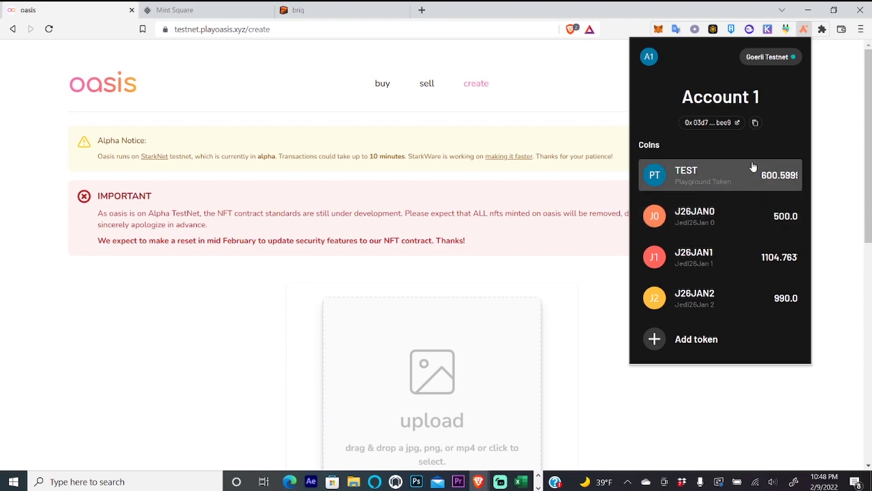
click(769, 57)
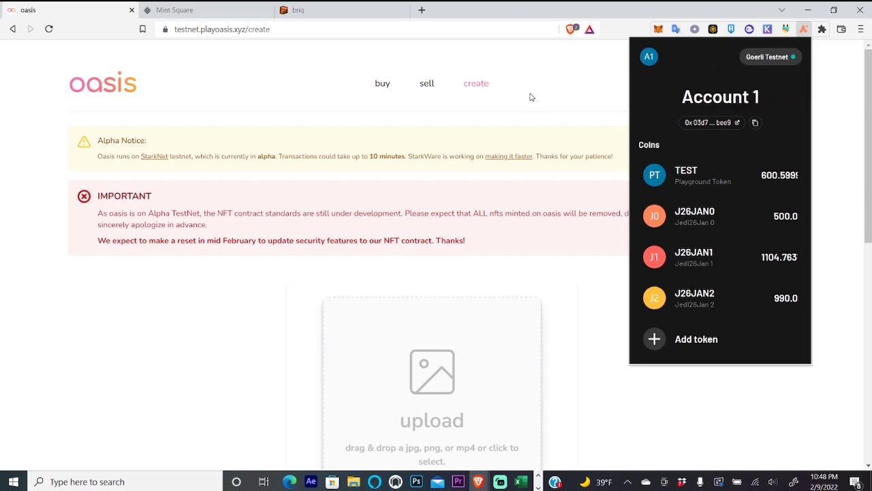
click(195, 96)
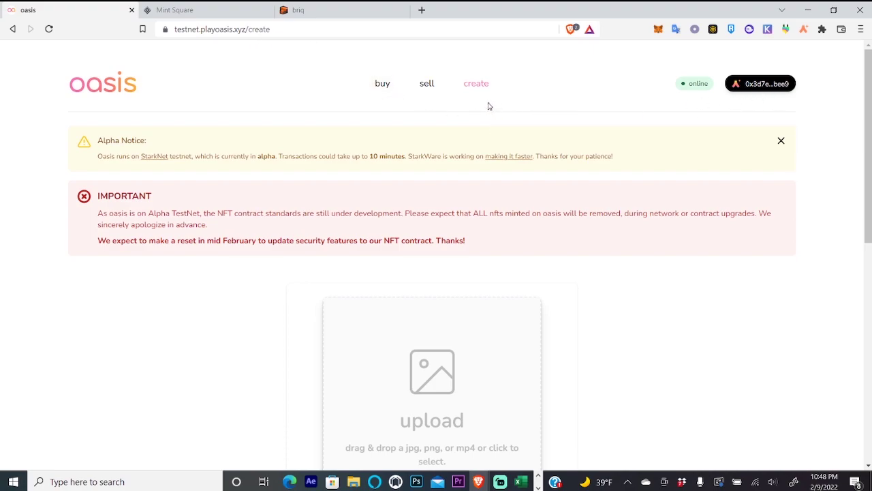
Step: Create an Oasis NFT from the Pepe image, named "Nice Pepe" with the description "This is art.", and sign the mint transaction
scroll(859, 247, down, 4)
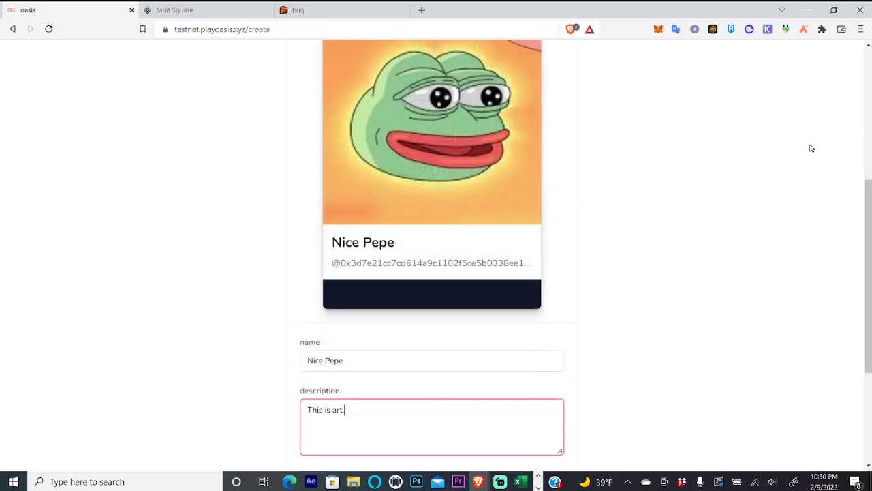
text(.)
scroll(460, 275, down, 2)
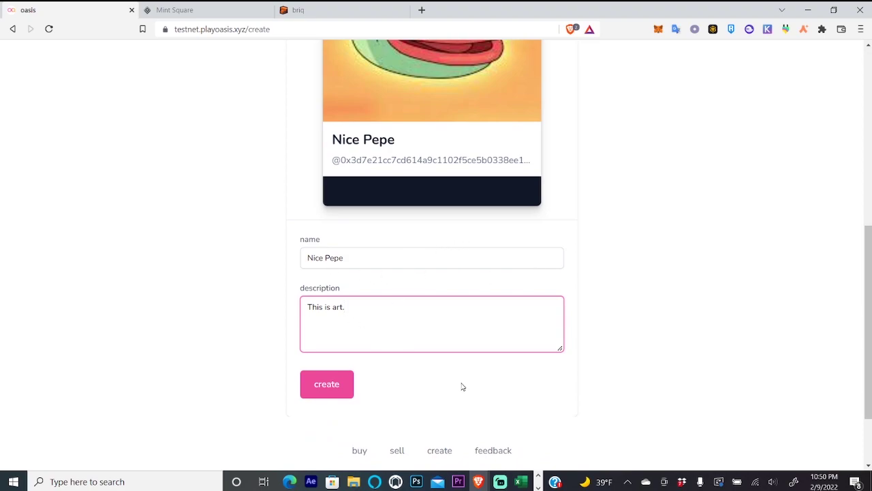
click(339, 396)
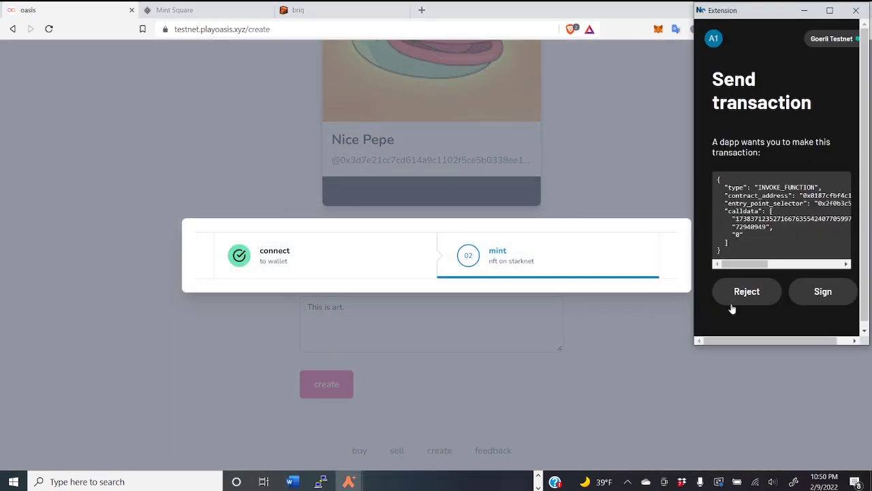
click(813, 292)
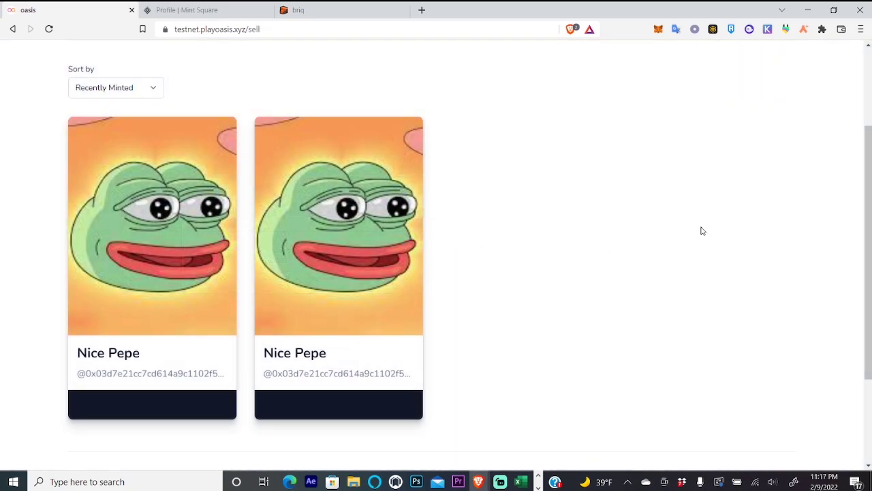
Step: Put the second Nice Pepe NFT up for sale at 10 tst and sign the wallet transaction
scroll(851, 120, up, 3)
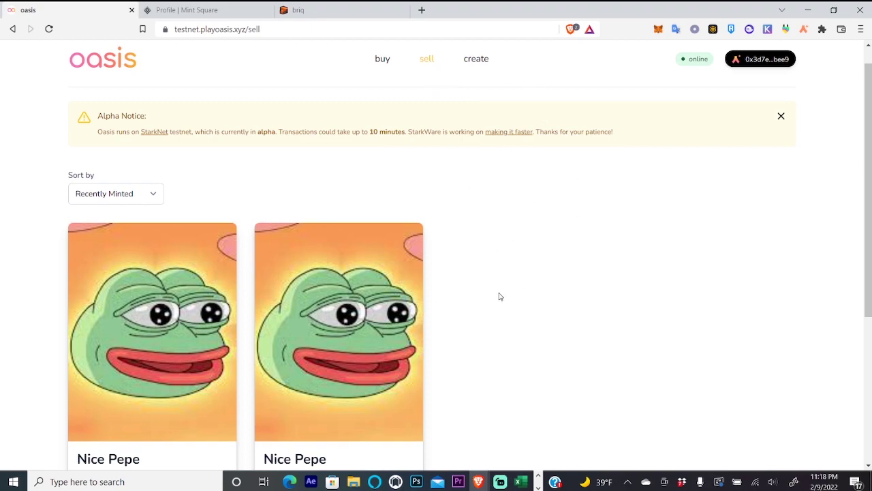
drag(870, 143, 870, 212)
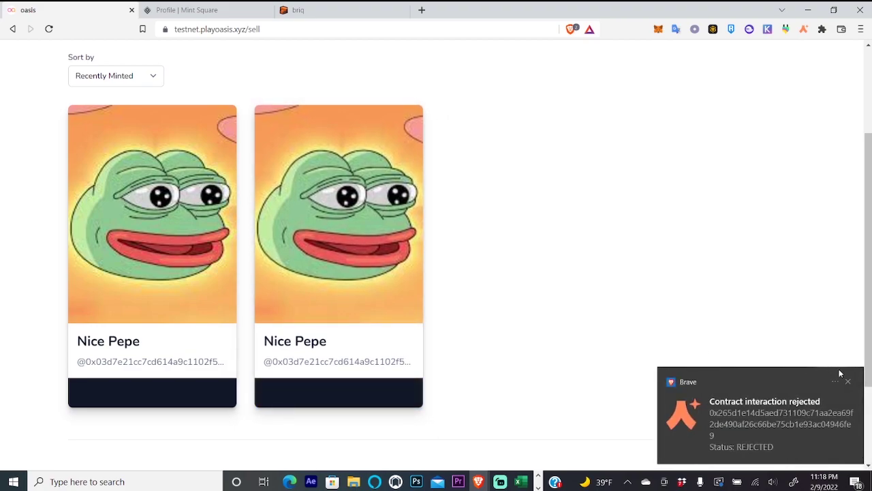
click(849, 381)
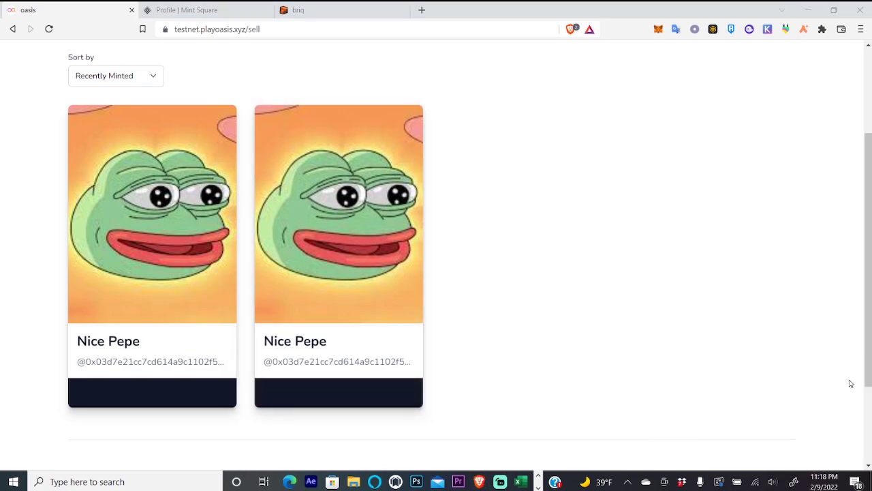
click(353, 390)
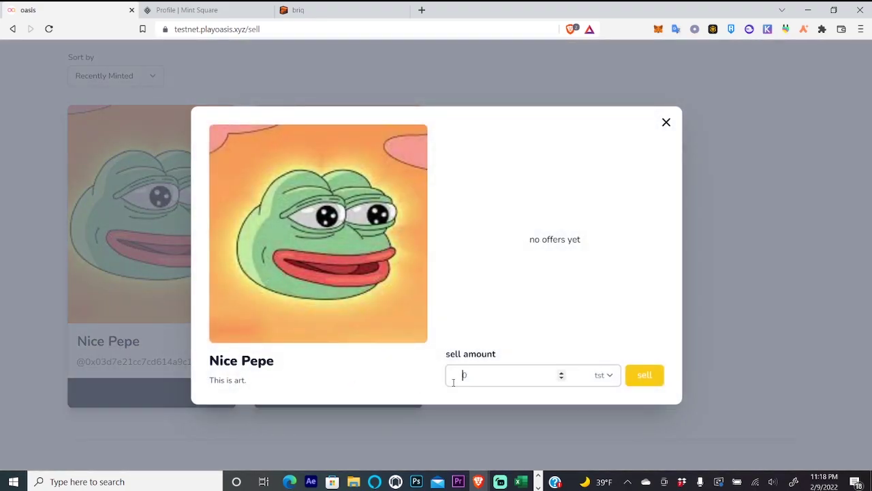
text(10)
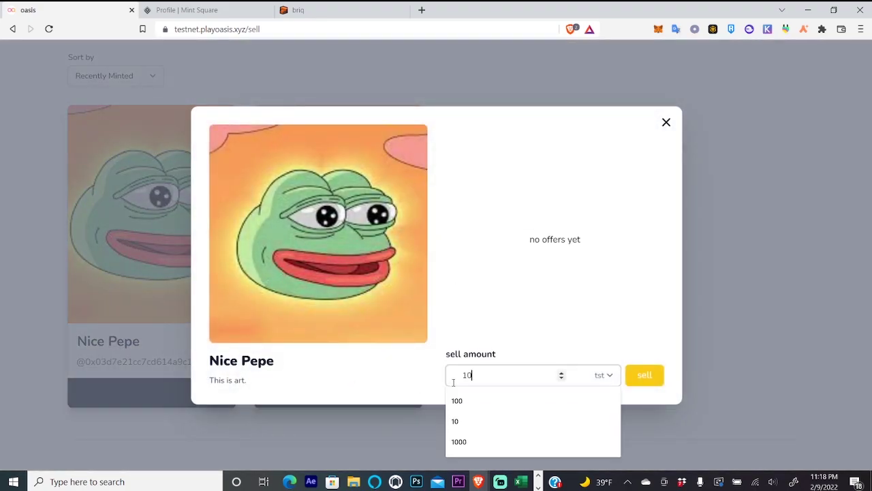
click(645, 384)
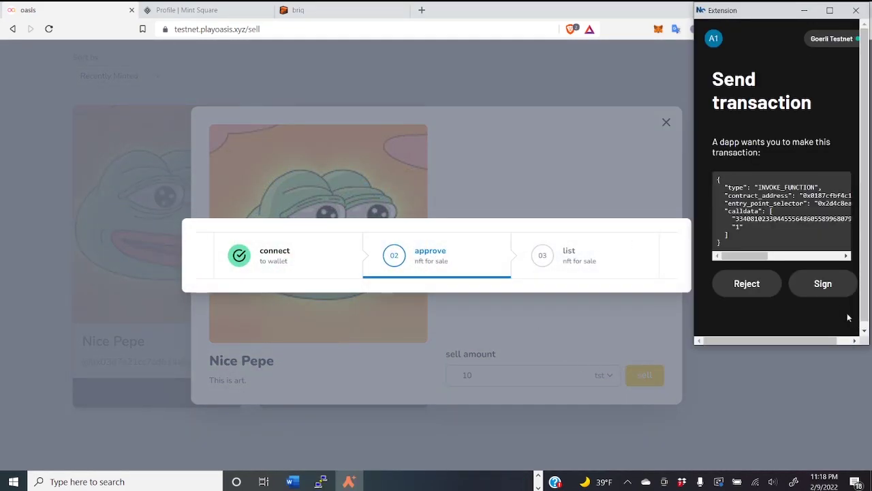
click(830, 294)
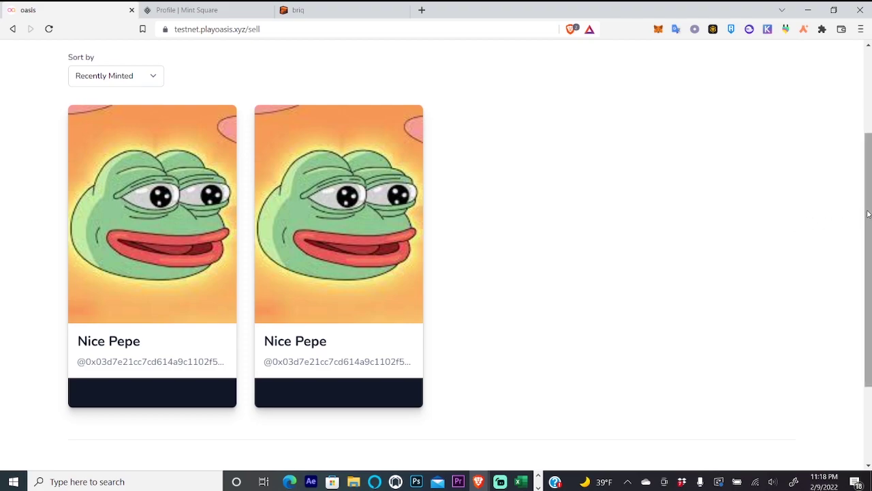
scroll(831, 205, up, 2)
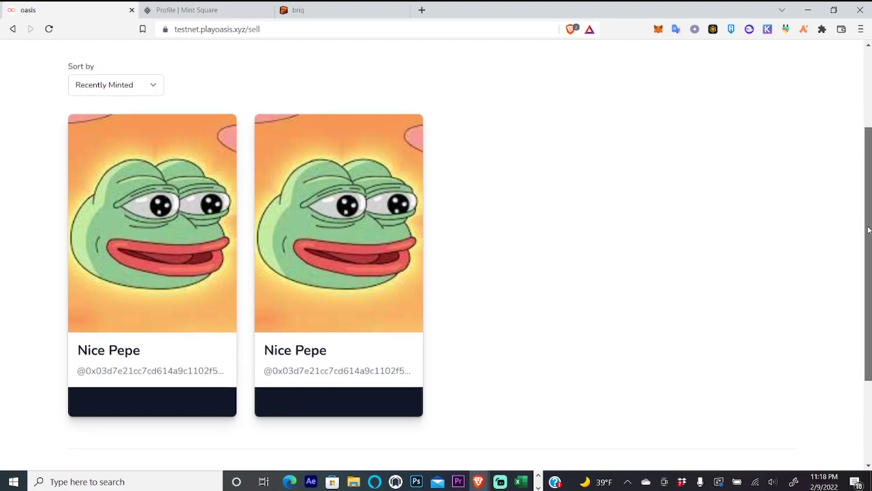
scroll(832, 180, up, 1)
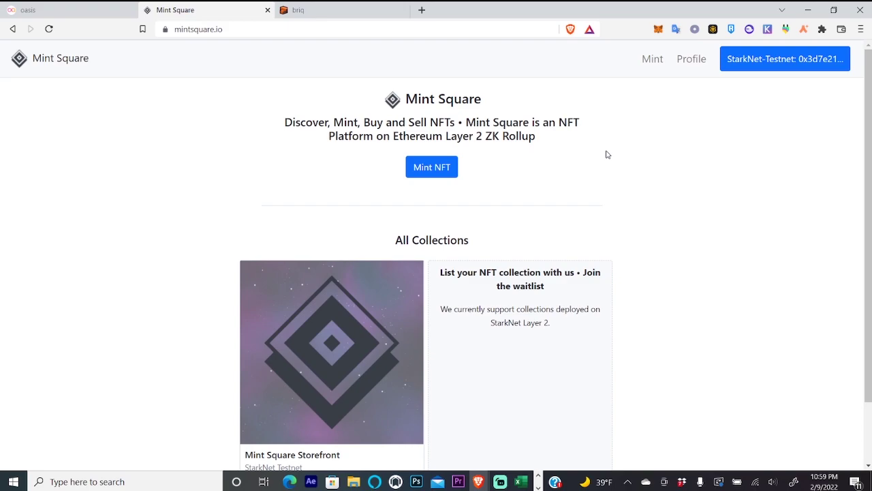
Step: Switch to Mint Square, mint the Pepe image as "Happy Pepe" with the description "This is art.", and sign the transaction
click(789, 68)
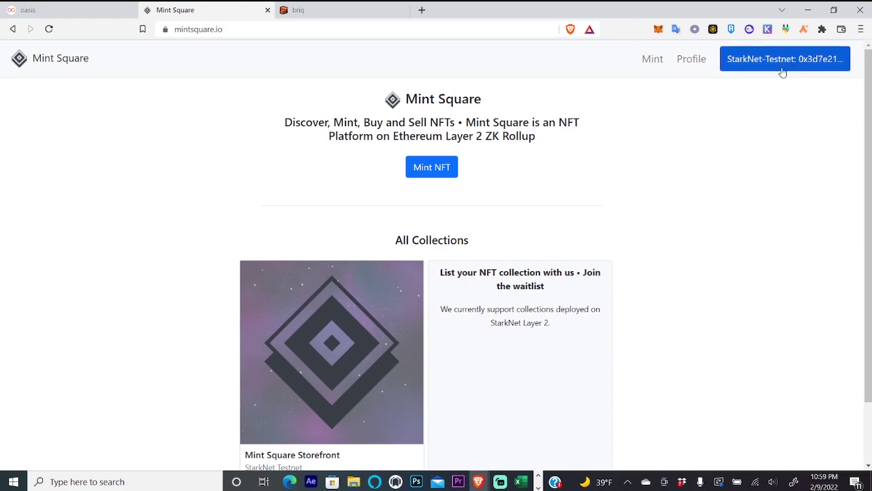
click(440, 175)
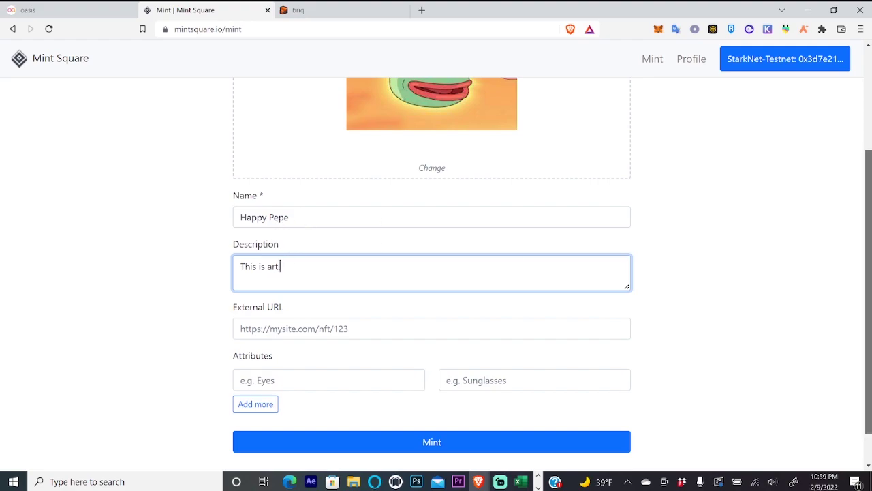
scroll(591, 274, down, 1)
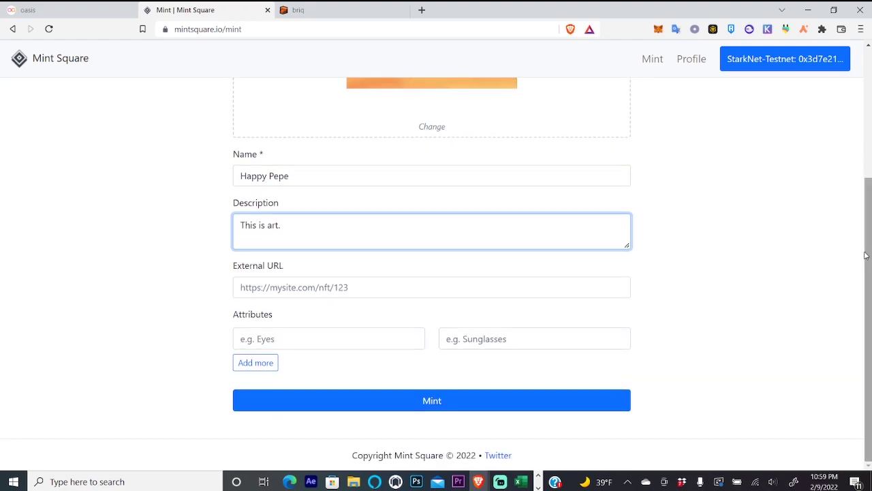
click(371, 406)
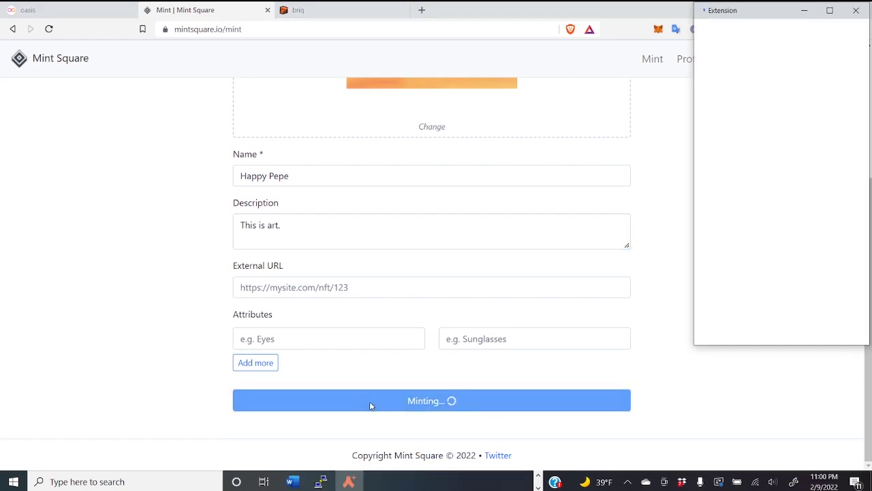
click(812, 294)
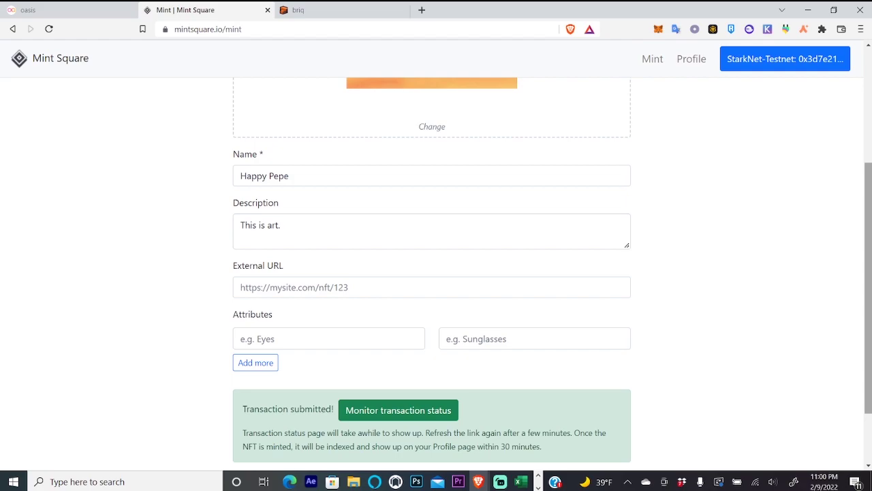
Step: View the minted NFTs on the Mint Square profile page
scroll(844, 215, up, 2)
scroll(844, 216, up, 1)
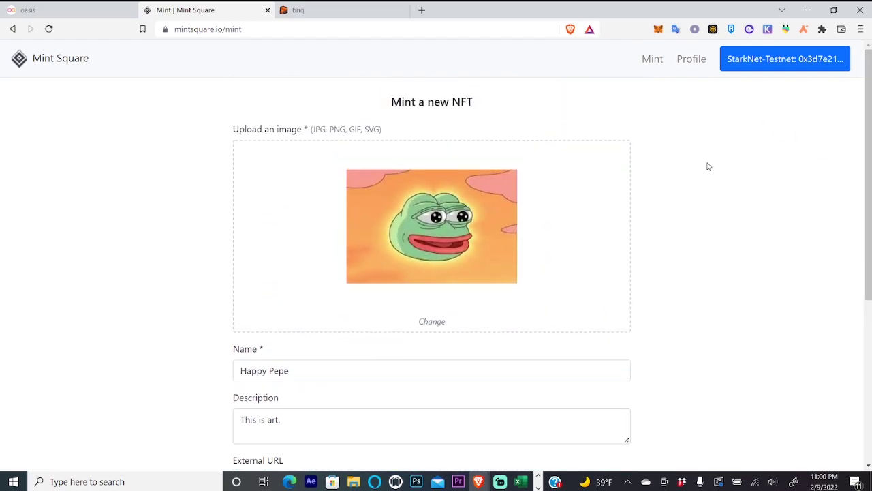
click(690, 61)
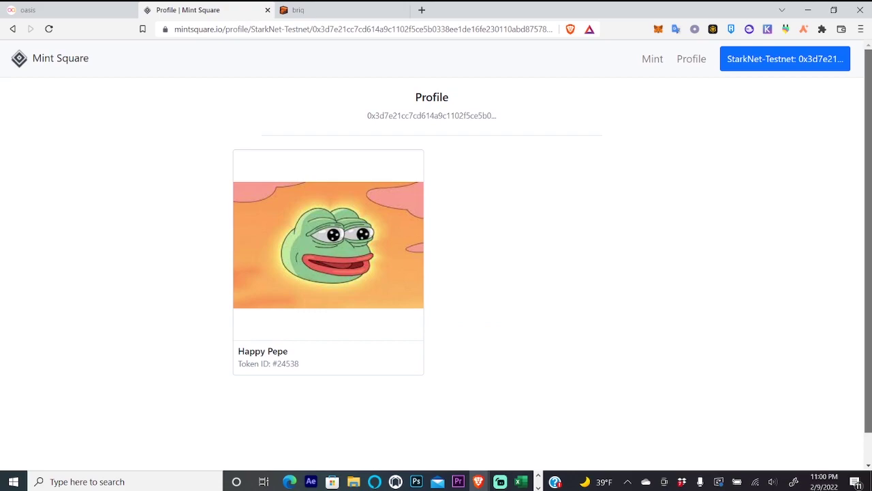
scroll(341, 238, down, 1)
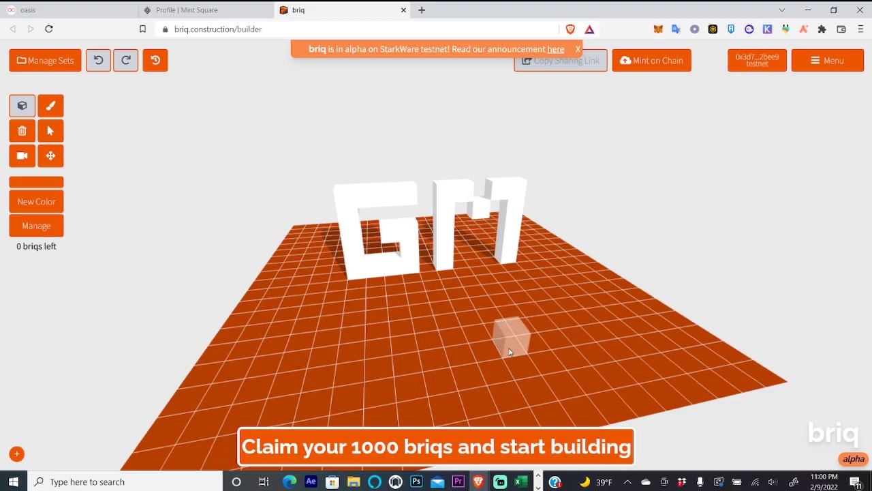
Step: Switch to briq, claim the 1000 free briqs and sign the wallet transaction
click(376, 447)
click(436, 305)
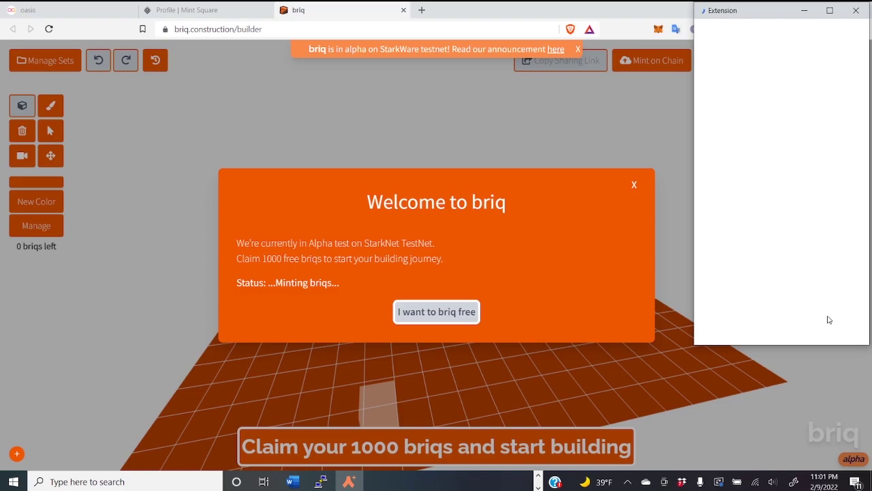
click(823, 275)
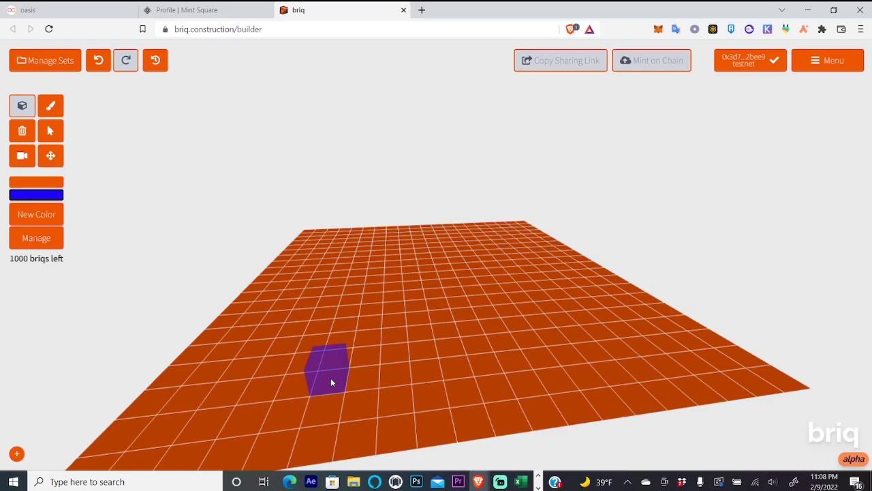
Step: Build the word HONK from blue briqs along the front of the grid
click(29, 116)
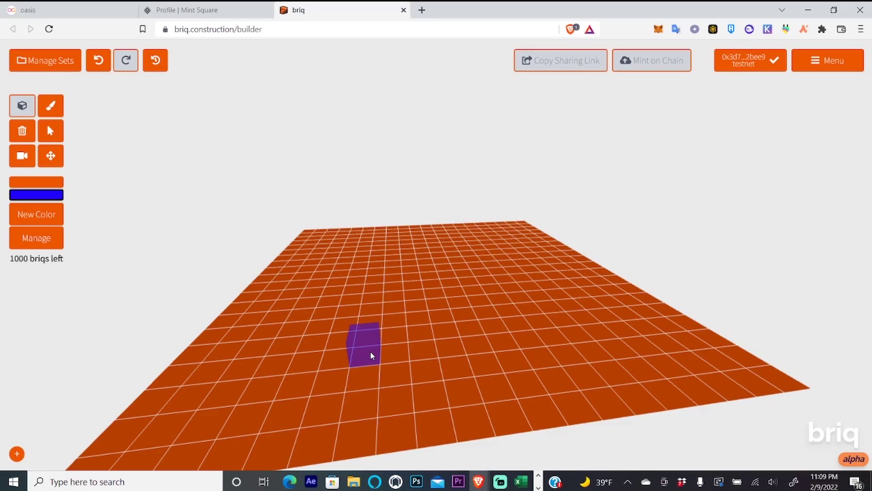
click(371, 355)
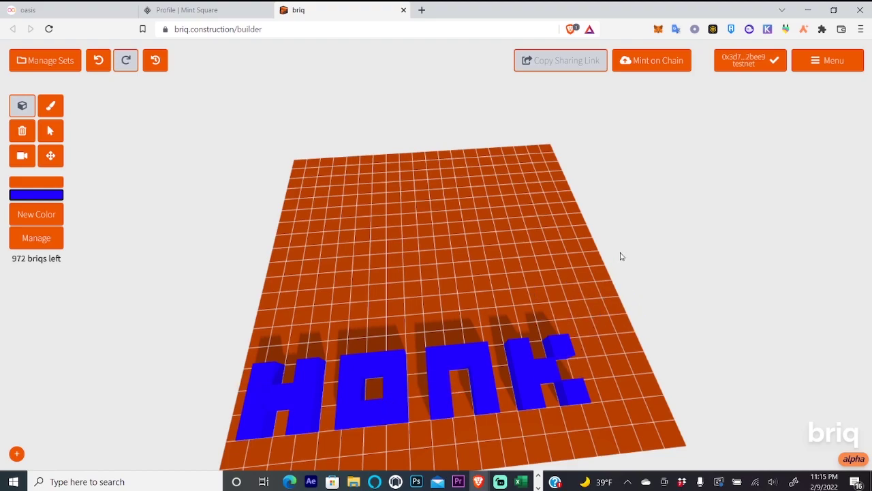
Step: Export the HONK build as a set named "Honk", mint it on chain with signed wallet requests, and close the export dialog
click(653, 69)
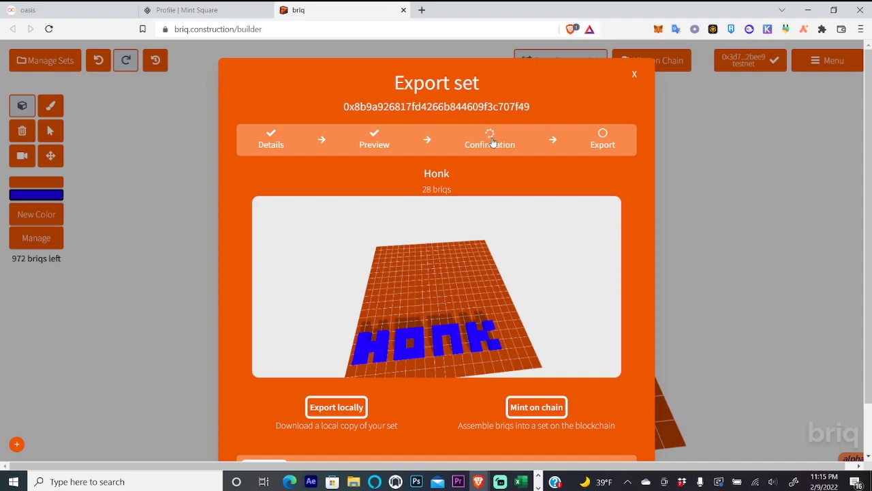
click(522, 404)
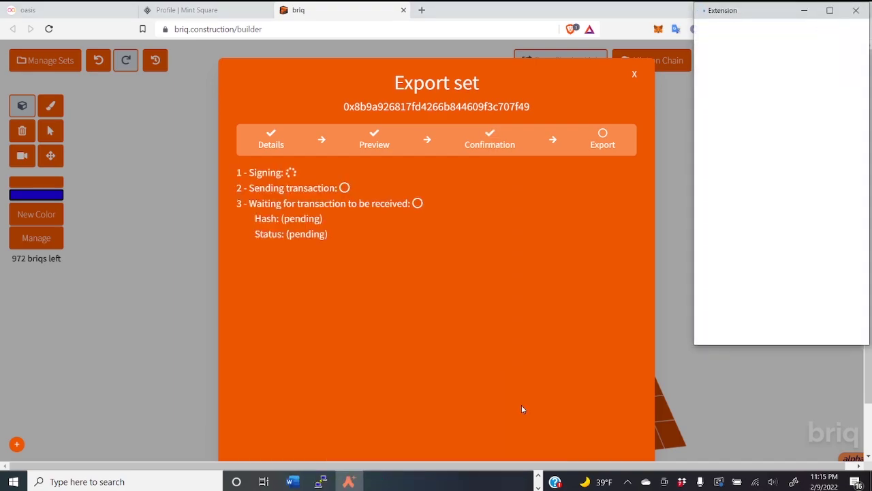
click(827, 299)
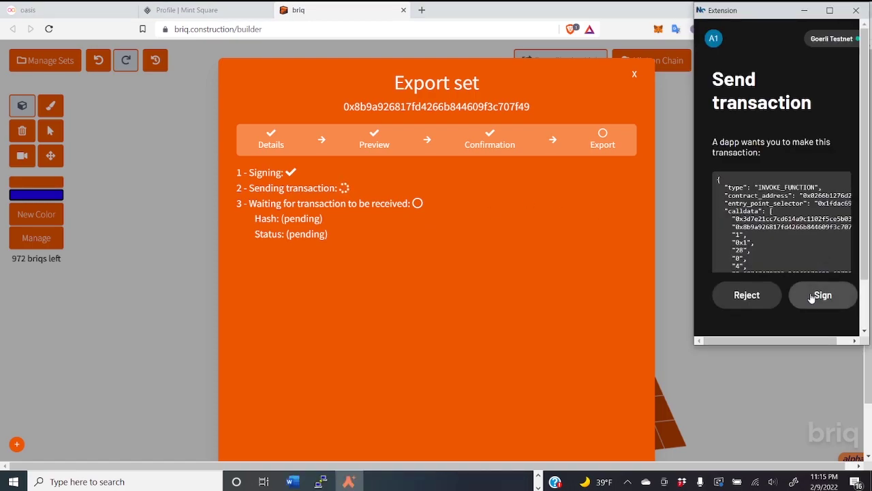
click(817, 293)
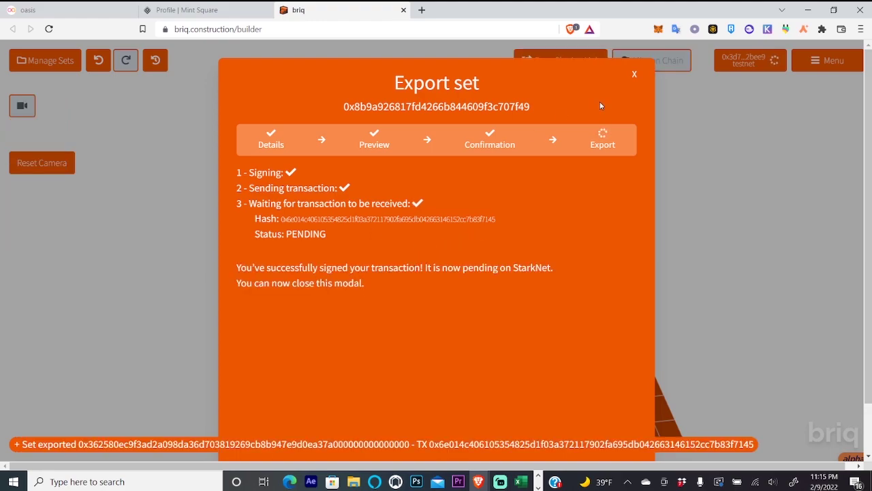
click(634, 74)
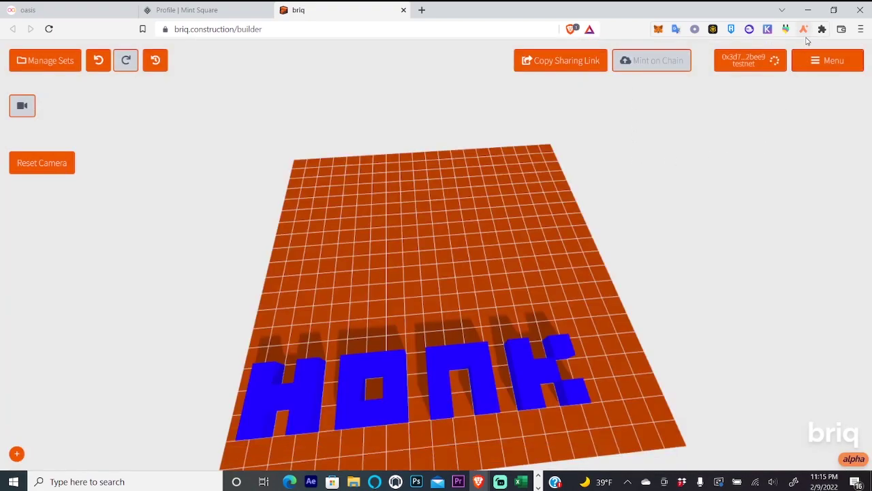